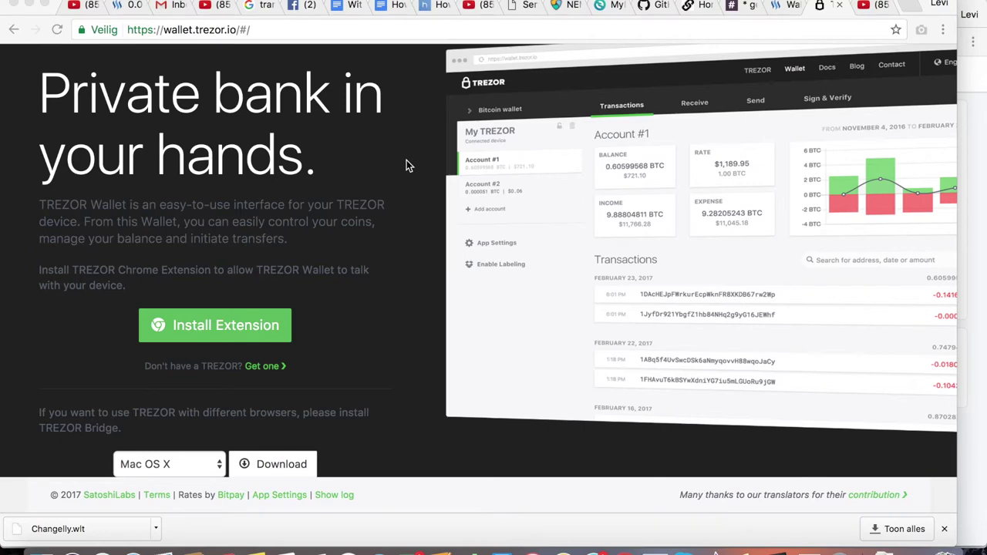
Step: Keep Mac OS X as the Bridge platform and add the TREZOR Chrome Extension to Chrome
{"action": "left_click", "coordinate": [261, 29]}
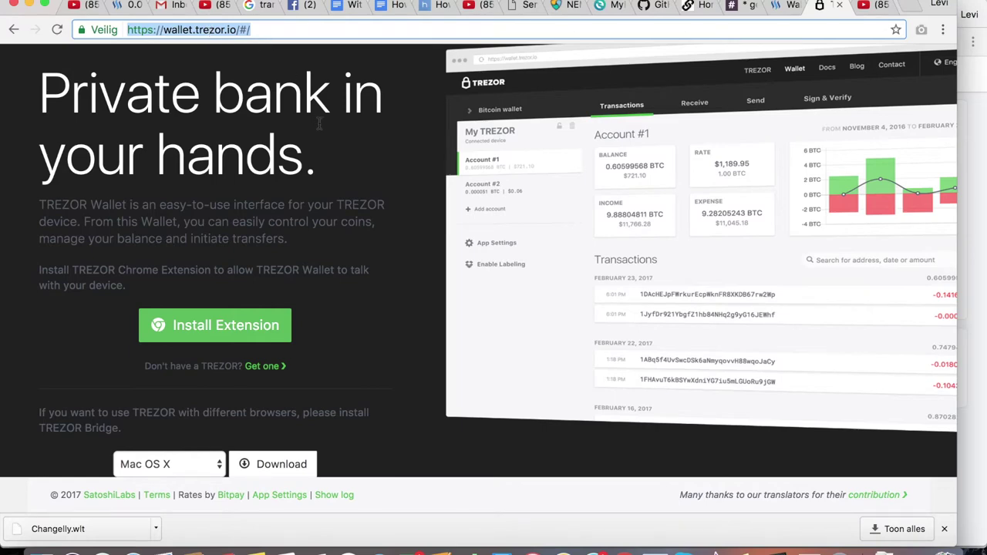
{"action": "scroll", "coordinate": [320, 126], "scroll_direction": "up", "scroll_amount": 2}
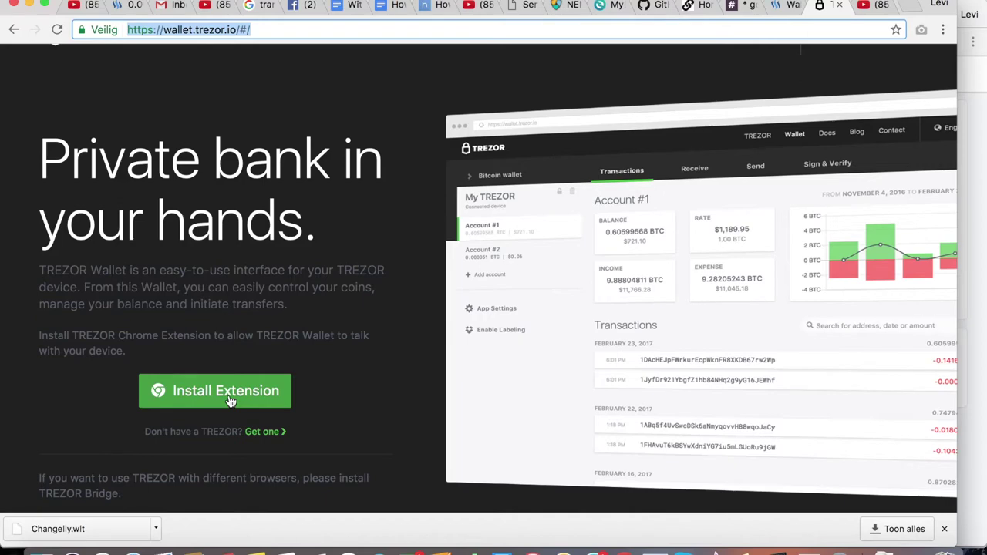
{"action": "scroll", "coordinate": [229, 401], "scroll_direction": "down", "scroll_amount": 2}
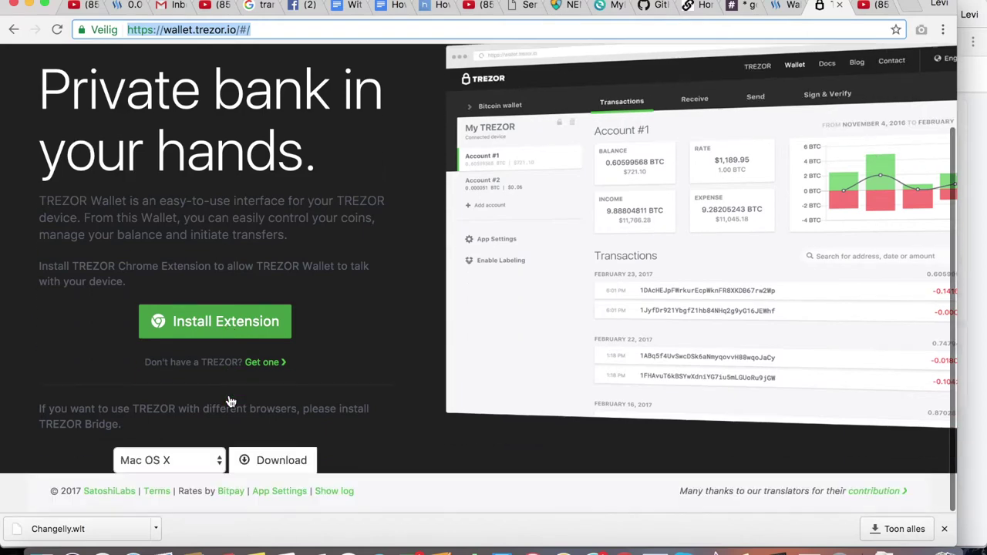
{"action": "left_click", "coordinate": [219, 463]}
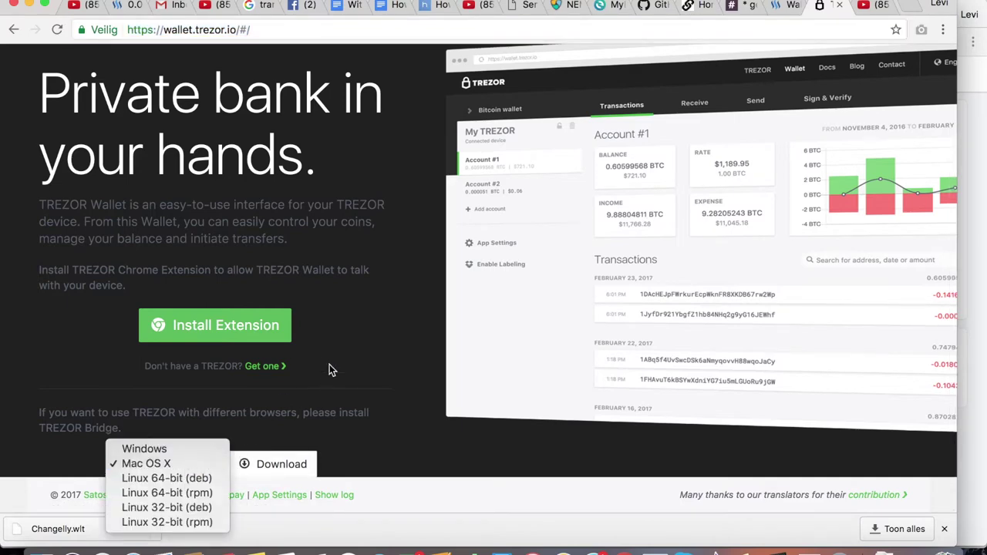
{"action": "left_click", "coordinate": [326, 343]}
{"action": "left_click", "coordinate": [227, 333]}
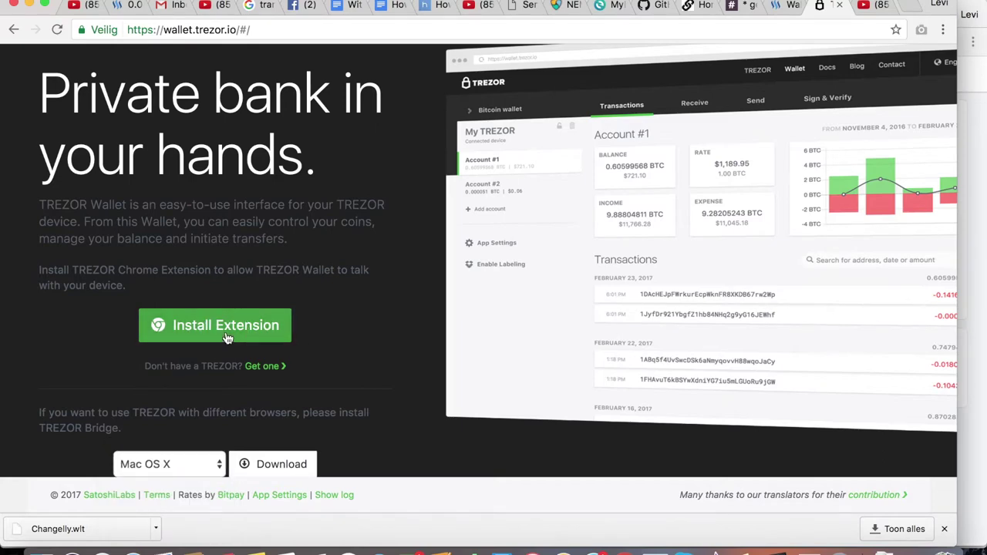
{"action": "left_click", "coordinate": [597, 228]}
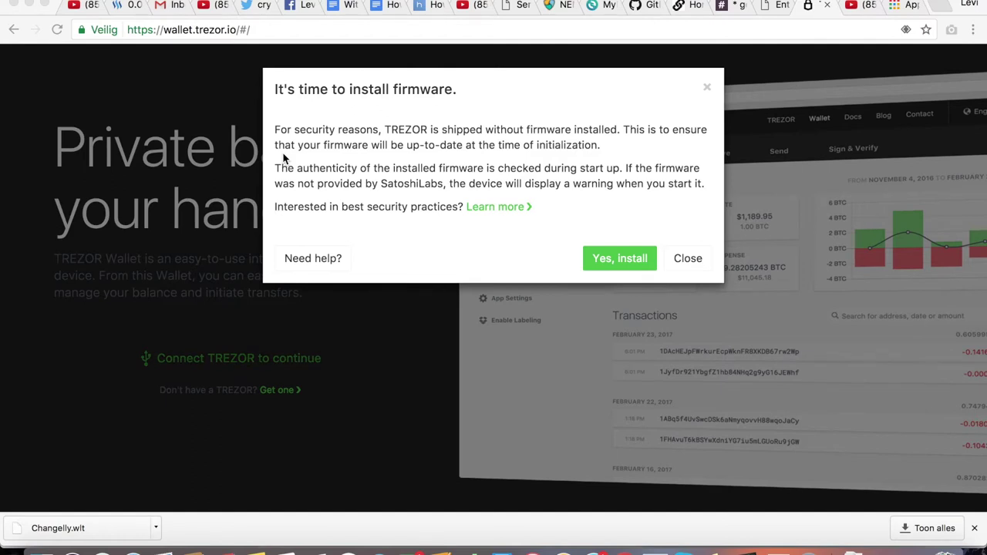
Step: Agree to install the firmware on the connected TREZOR device
{"action": "left_click", "coordinate": [620, 258]}
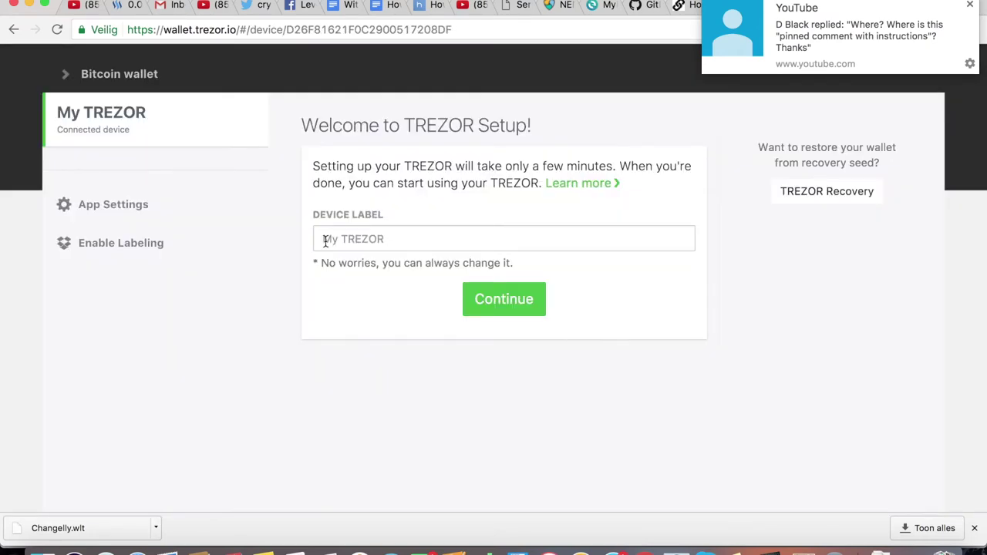
Step: Set the device label to 'Trezor' and continue the setup
{"action": "left_click", "coordinate": [325, 240]}
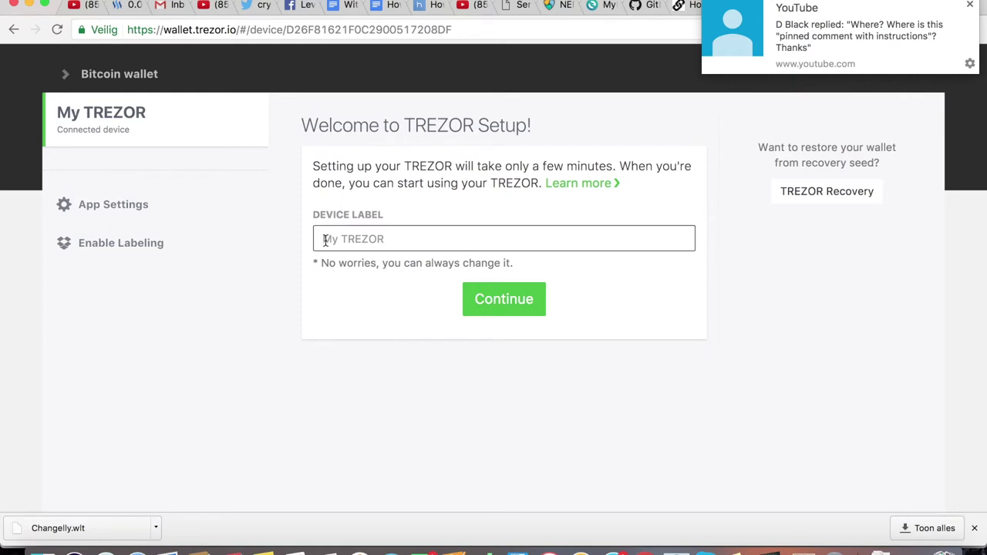
{"action": "type", "text": "Trezor"}
{"action": "left_click", "coordinate": [486, 301]}
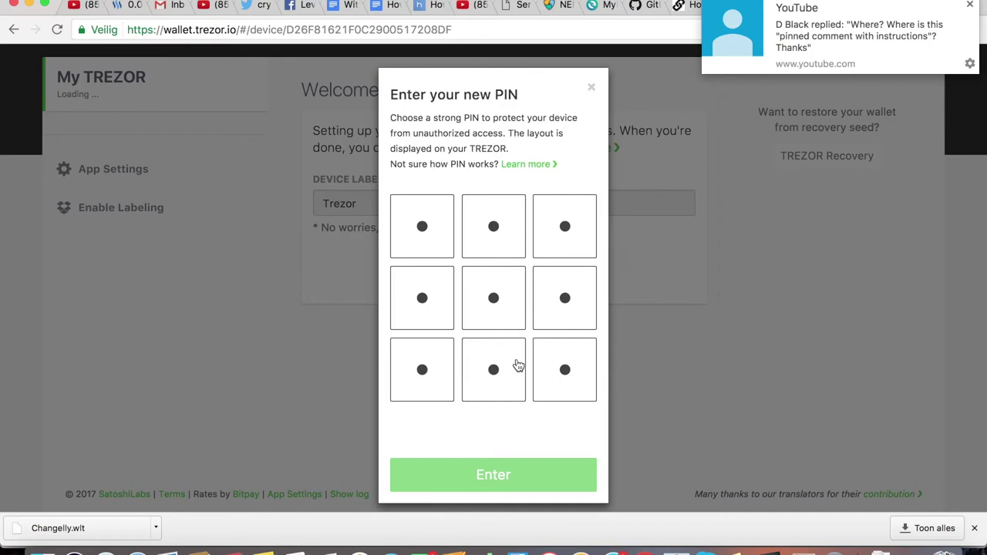
Step: Enter a four-digit new PIN on the grid, matching the device layout, and submit it
{"action": "left_click", "coordinate": [567, 243]}
{"action": "left_click", "coordinate": [567, 312]}
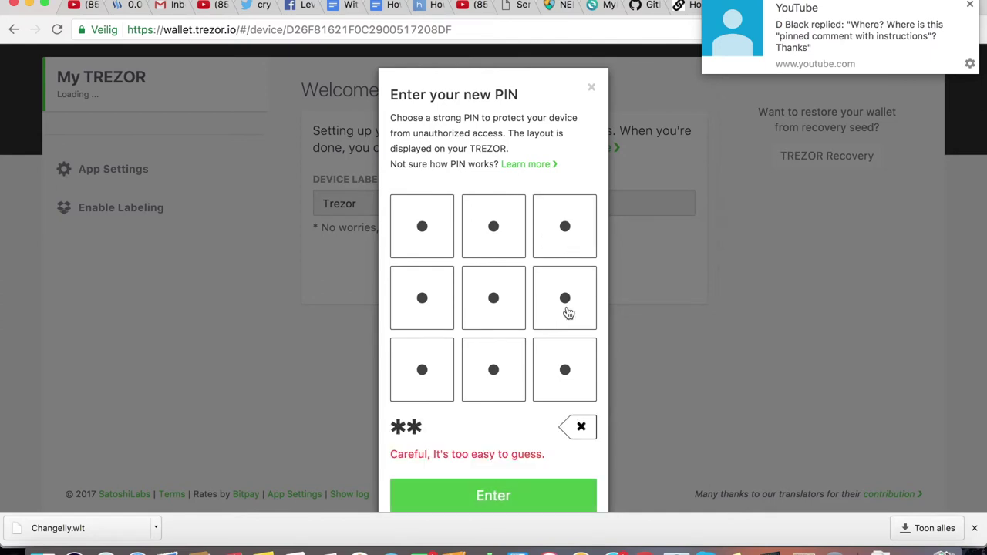
{"action": "left_click", "coordinate": [494, 230]}
{"action": "left_click", "coordinate": [426, 367]}
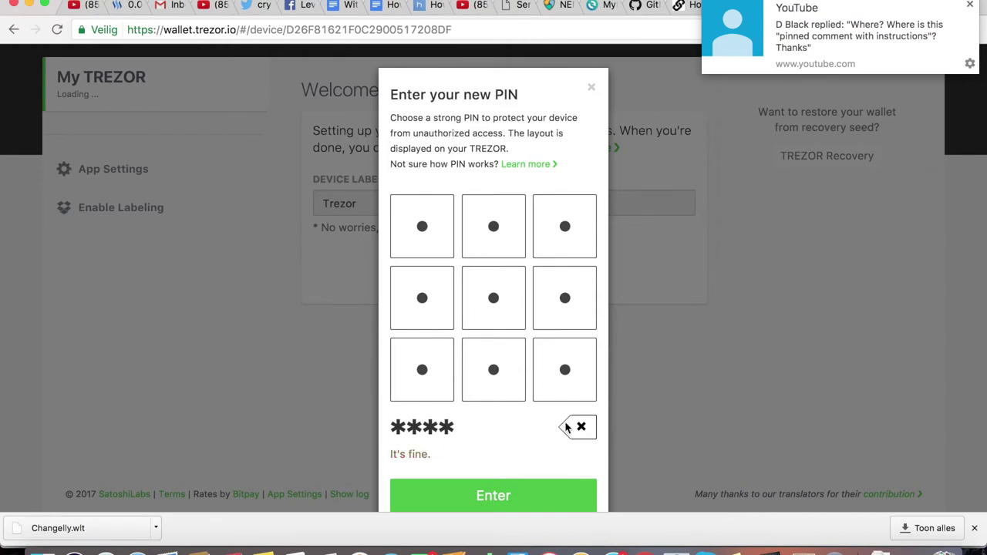
{"action": "scroll", "coordinate": [522, 439], "scroll_direction": "down", "scroll_amount": 1}
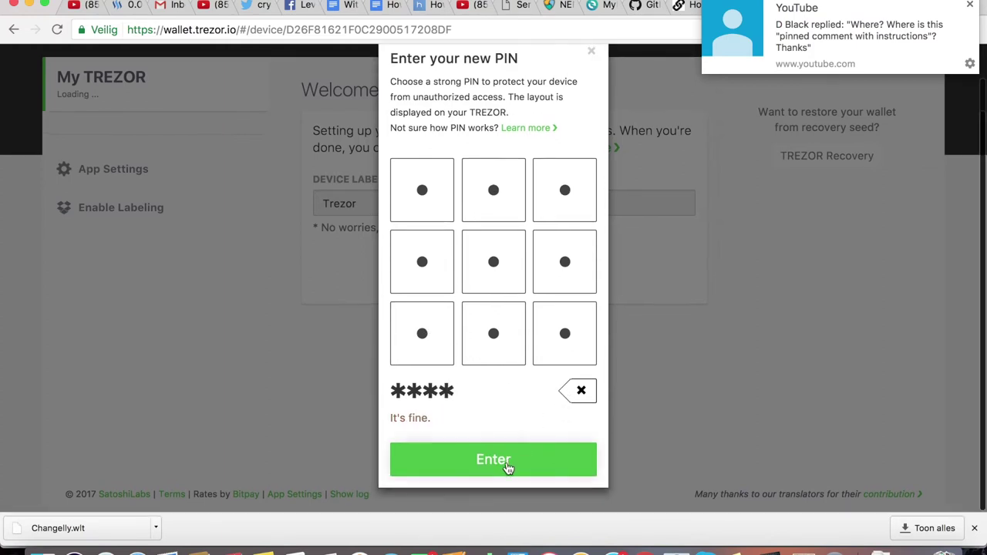
{"action": "left_click", "coordinate": [507, 465]}
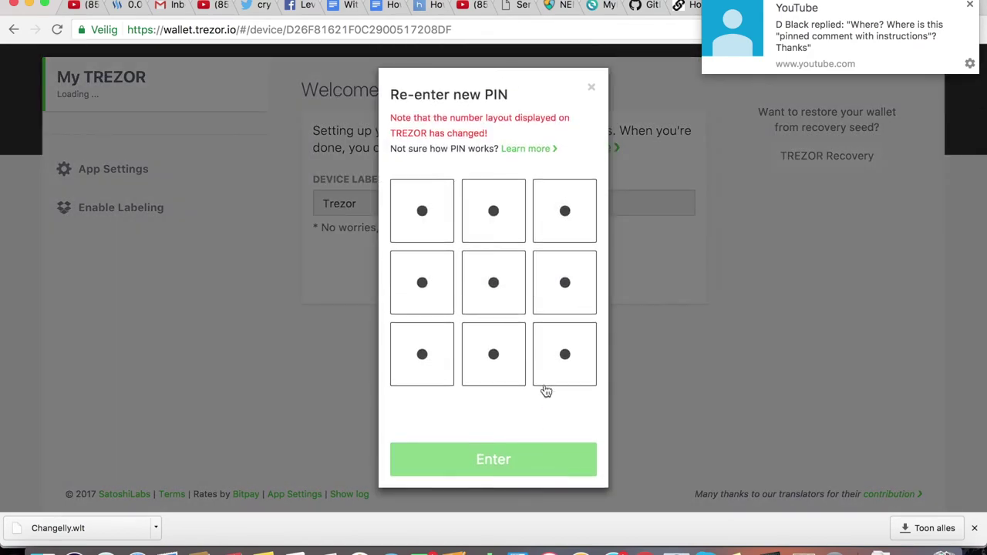
Step: Re-enter the same four-digit PIN to confirm it
{"action": "left_click", "coordinate": [566, 367]}
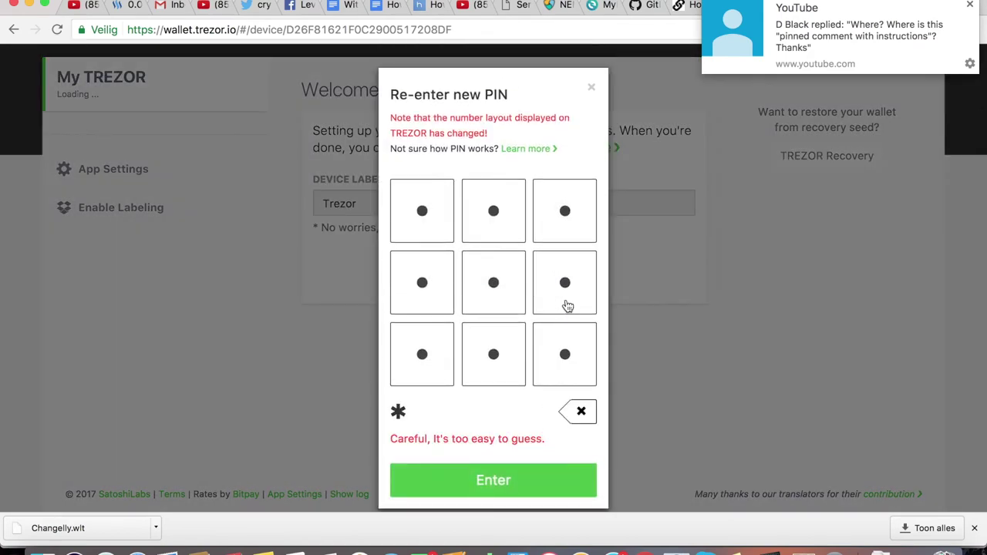
{"action": "left_click", "coordinate": [567, 306]}
{"action": "left_click", "coordinate": [502, 296]}
{"action": "left_click", "coordinate": [497, 353]}
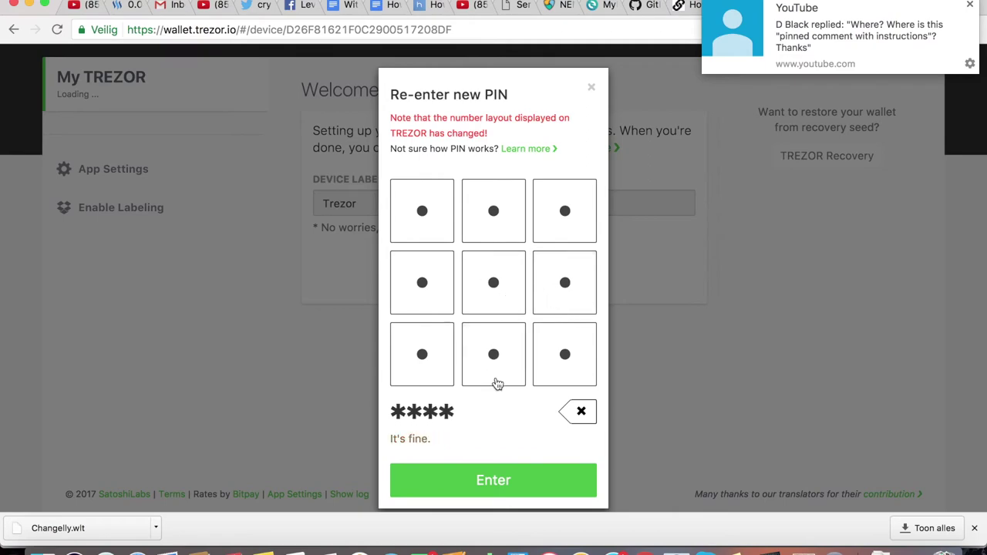
{"action": "left_click", "coordinate": [493, 480]}
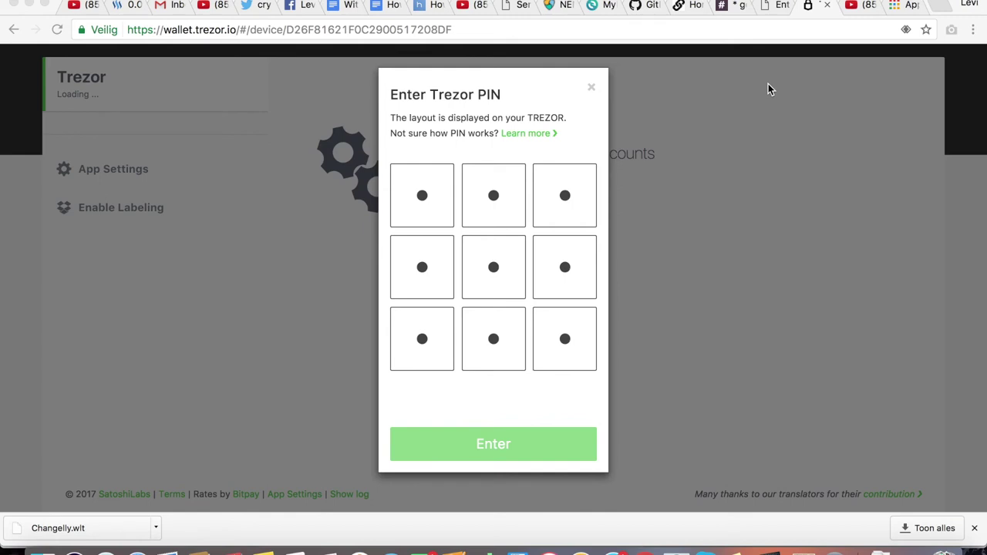
Step: Enter the unlock PIN on the grid to open the empty Bitcoin Account #1
{"action": "left_click", "coordinate": [407, 194]}
{"action": "left_click", "coordinate": [564, 196]}
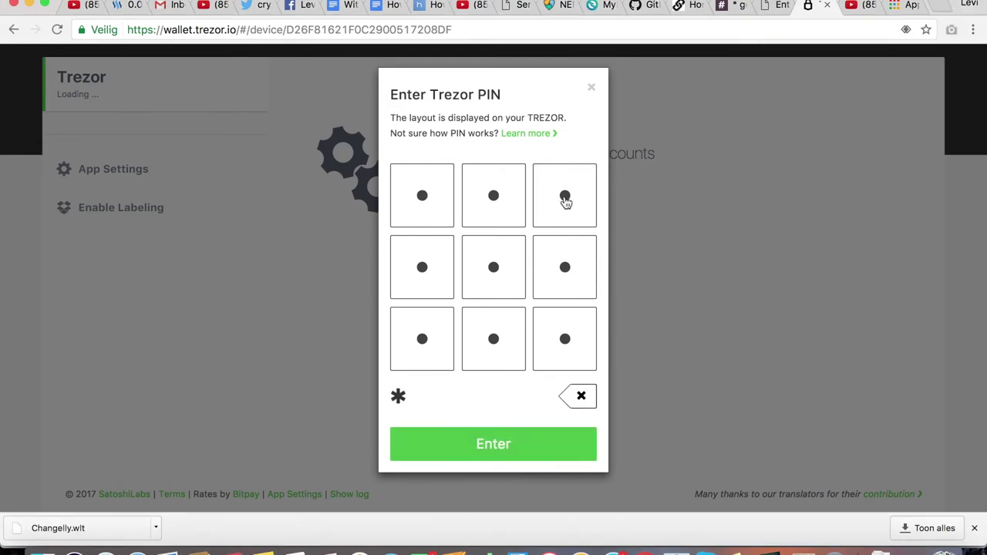
{"action": "left_click", "coordinate": [564, 339]}
{"action": "left_click", "coordinate": [494, 342]}
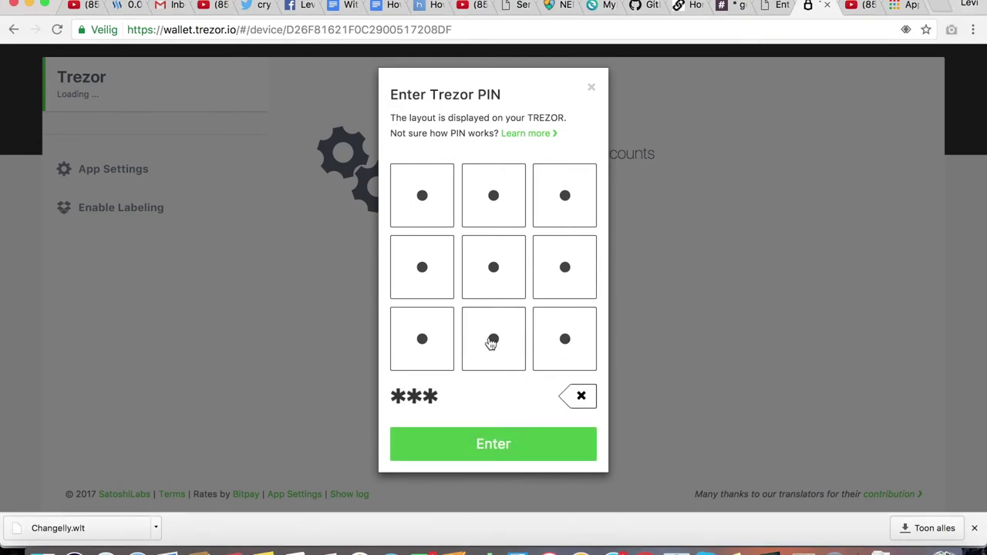
{"action": "left_click", "coordinate": [505, 443]}
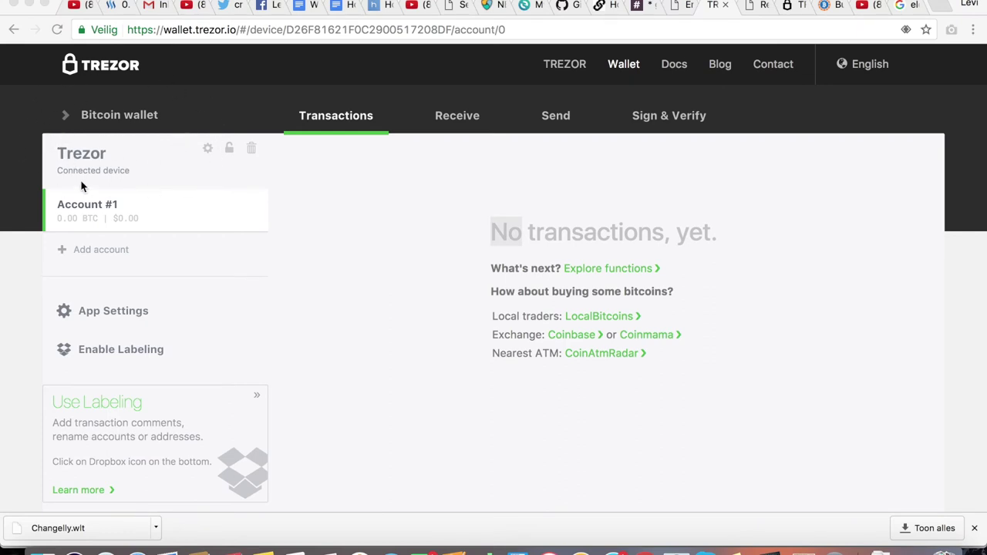
{"action": "left_click", "coordinate": [109, 117]}
{"action": "left_click", "coordinate": [110, 116]}
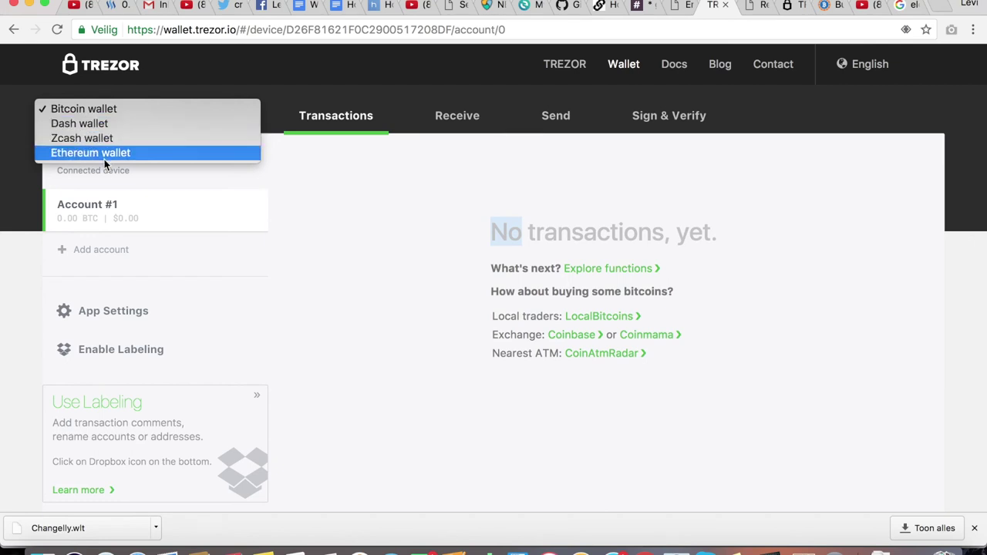
{"action": "left_click", "coordinate": [308, 116]}
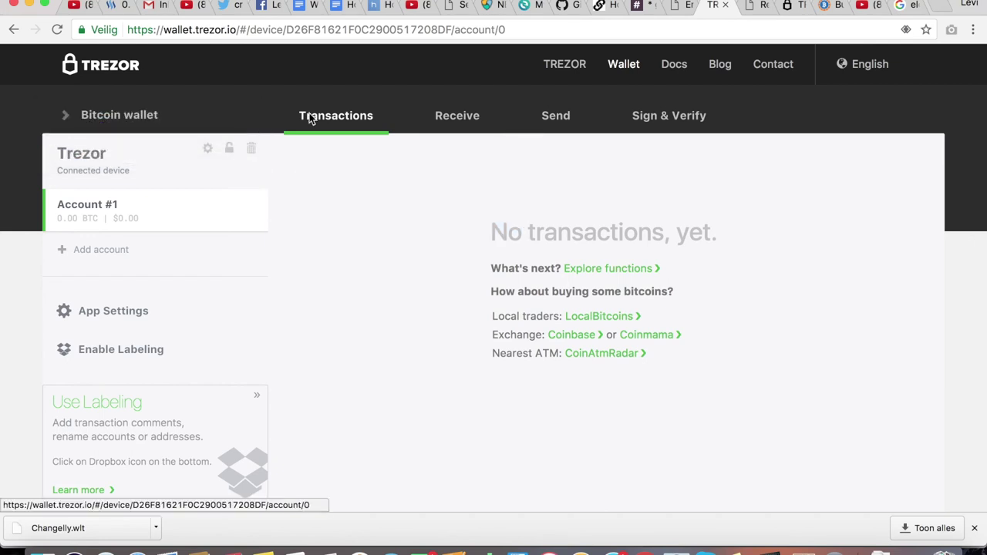